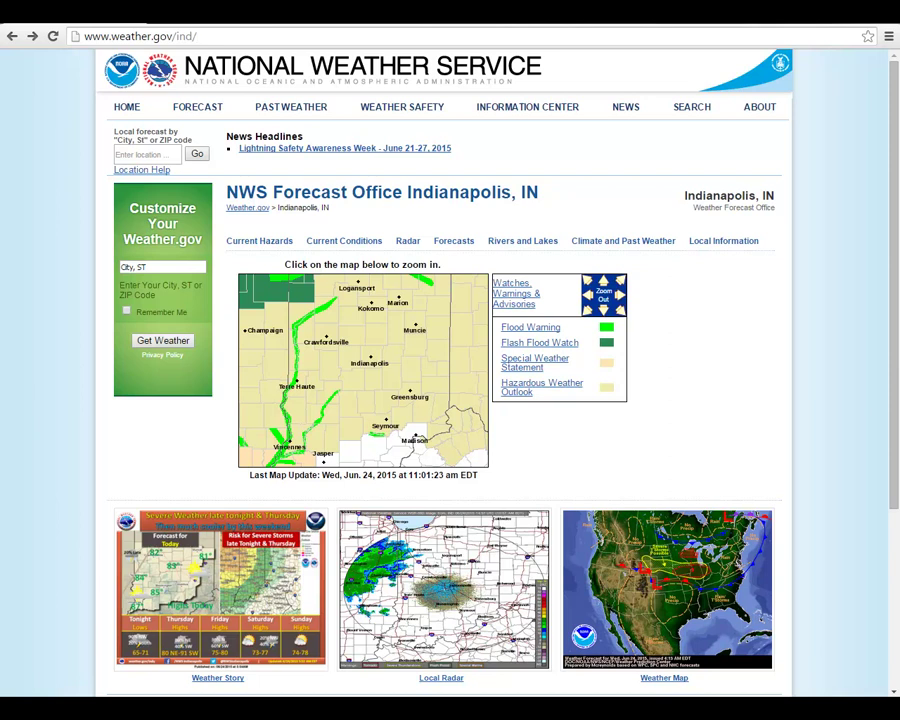
Open the web page apps.dat.noaa.gov/stormdamage/damageviewer
drag(200, 36, 75, 37)
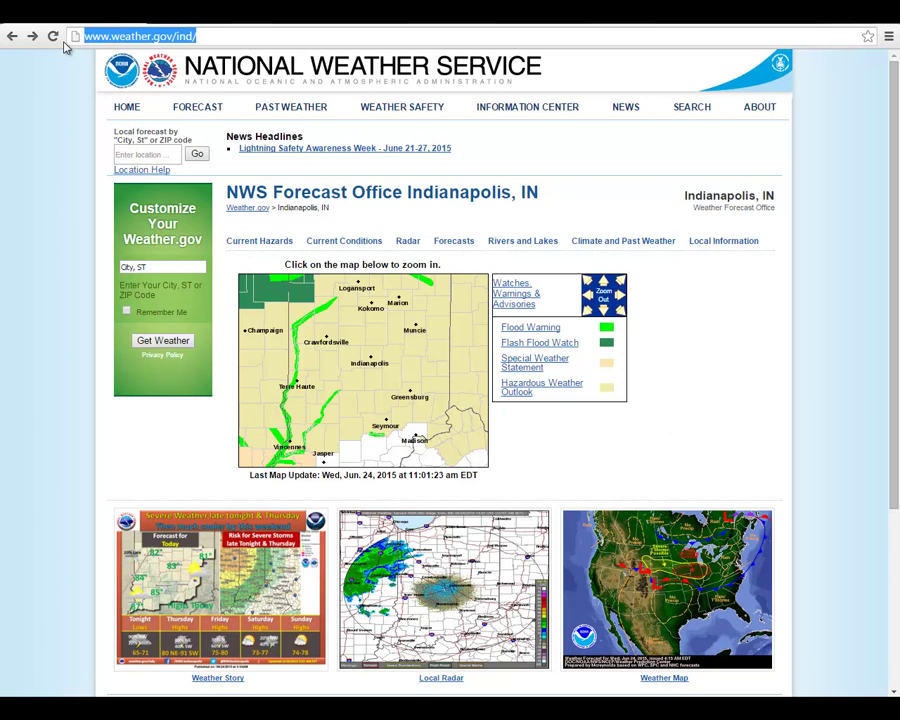
text(apps)
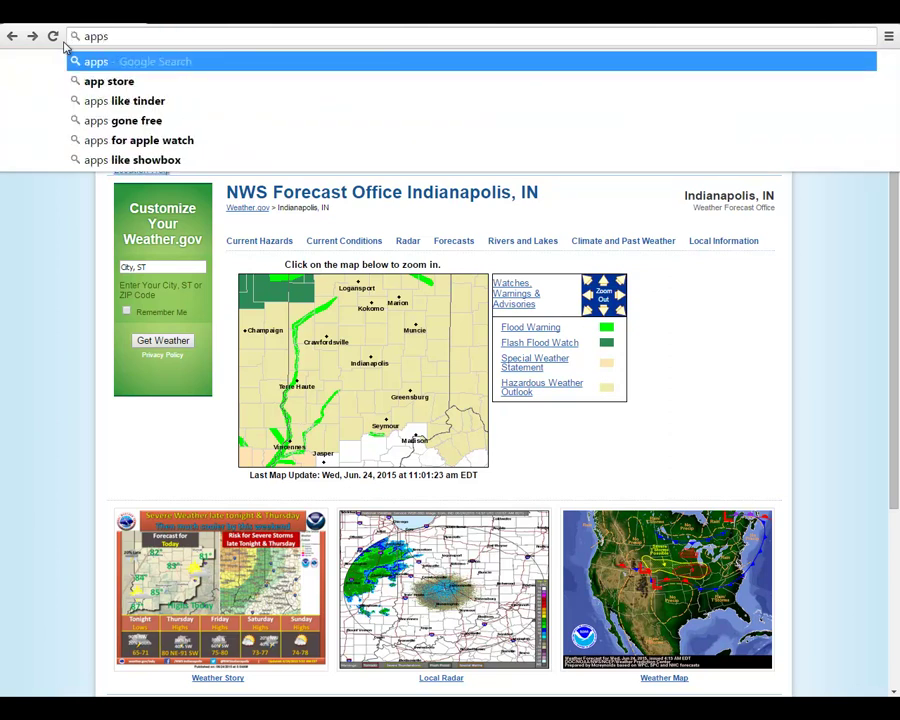
text(.)
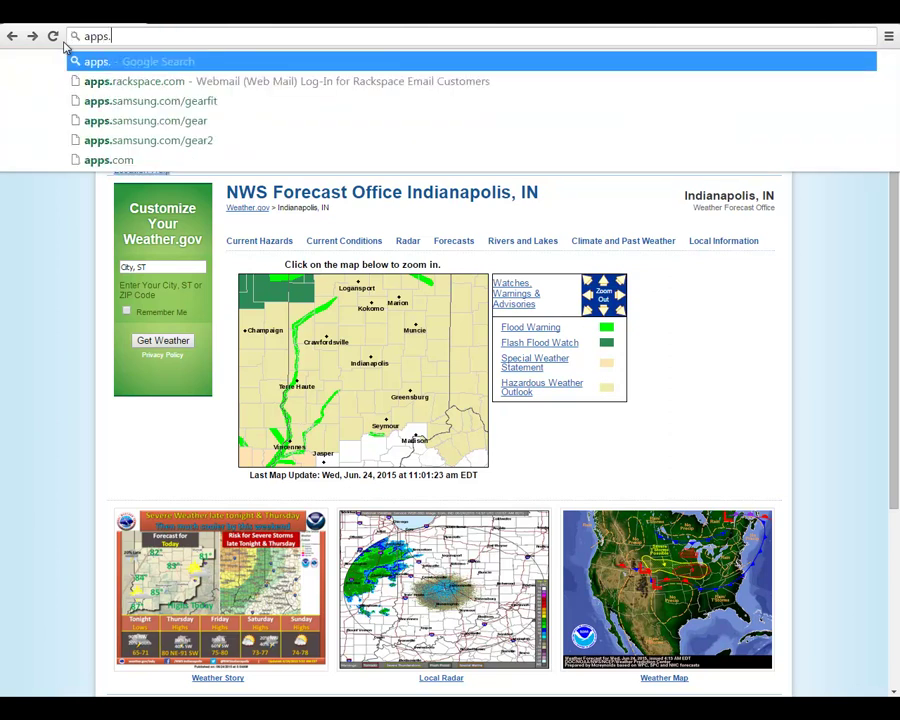
text(dat.)
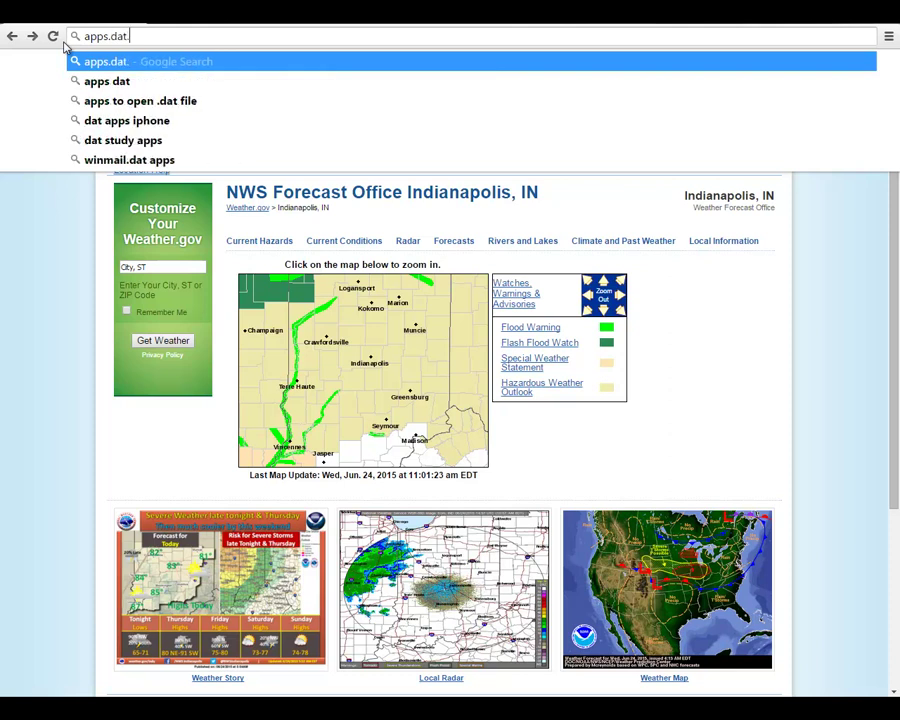
text(noaa.gov)
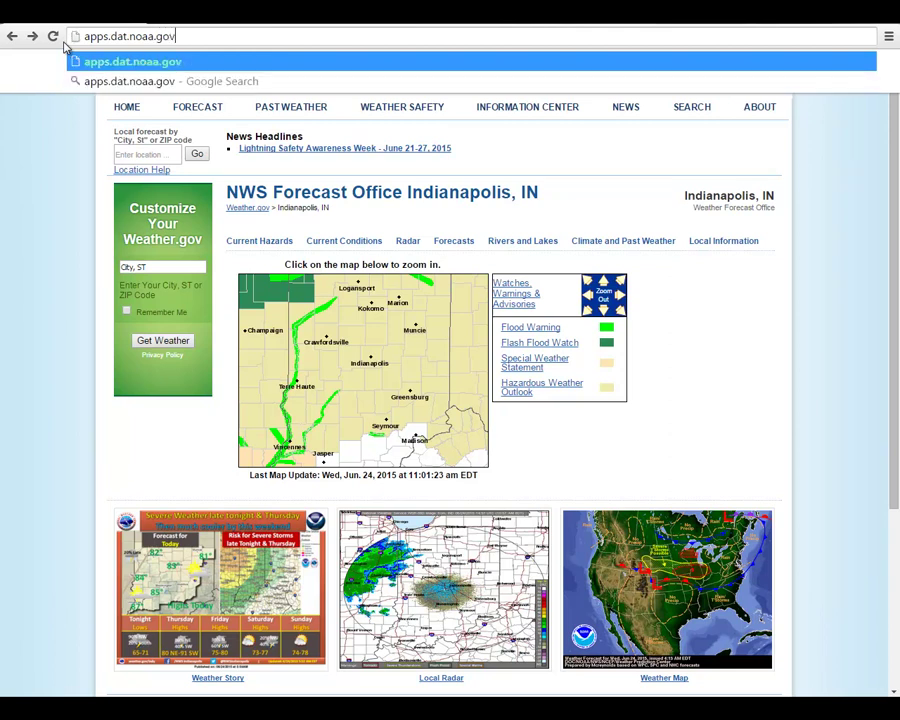
text(/stormdamage/damageviewer)
key(Return)
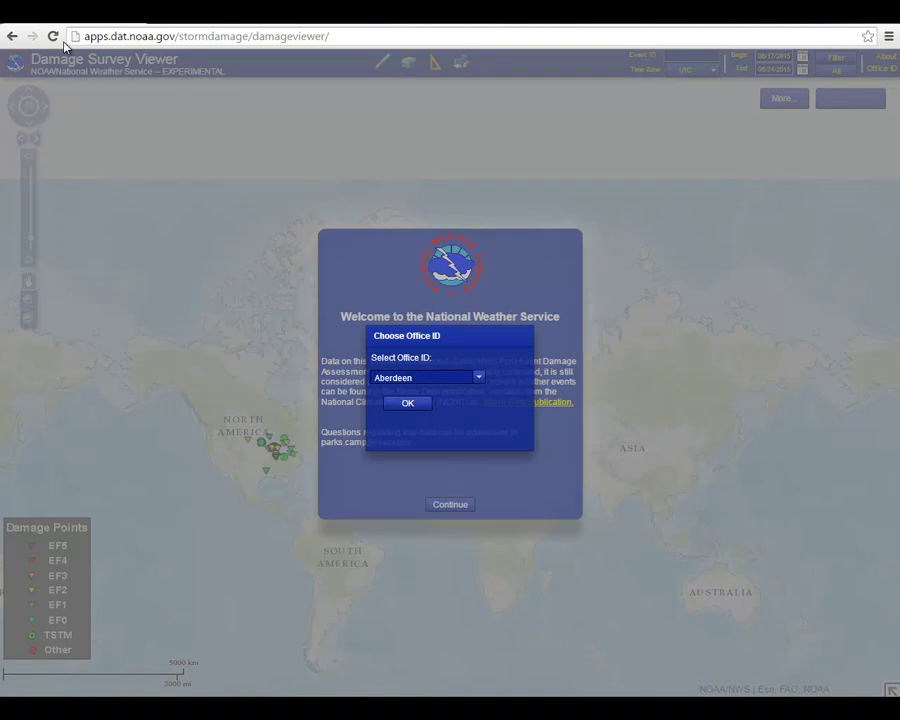
Choose Indianapolis as the office ID and continue past the welcome message to the map
click(479, 380)
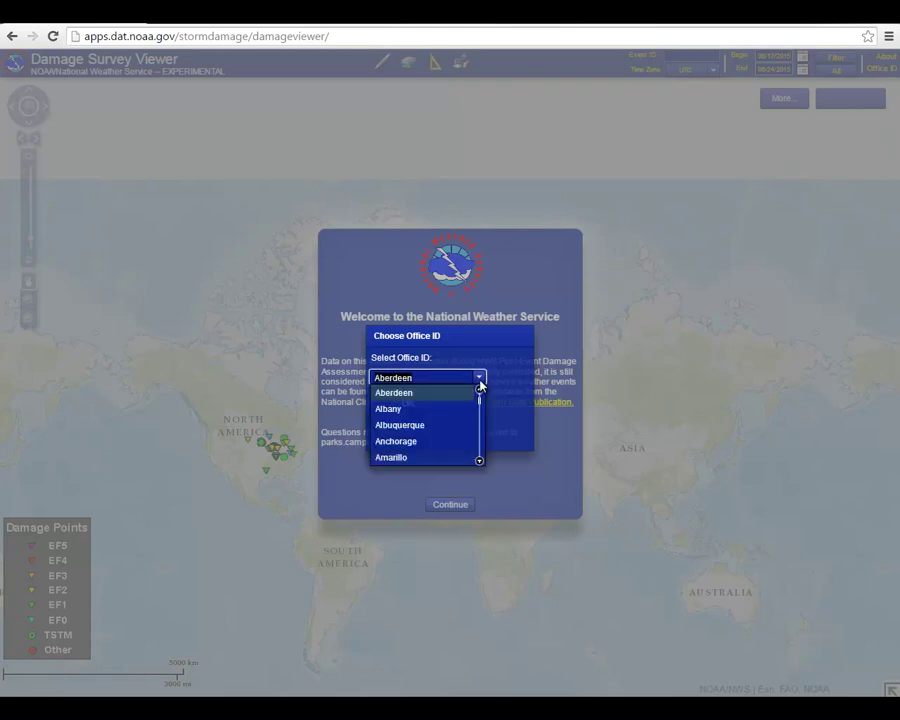
scroll(466, 418, down, 10)
scroll(456, 430, down, 5)
scroll(453, 433, up, 1)
click(442, 443)
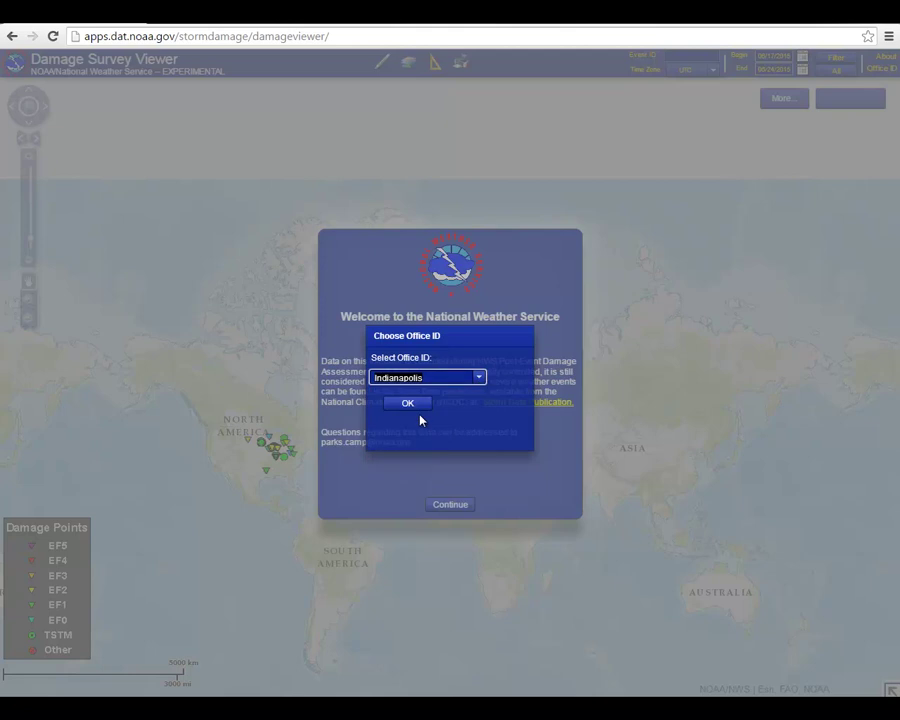
click(414, 404)
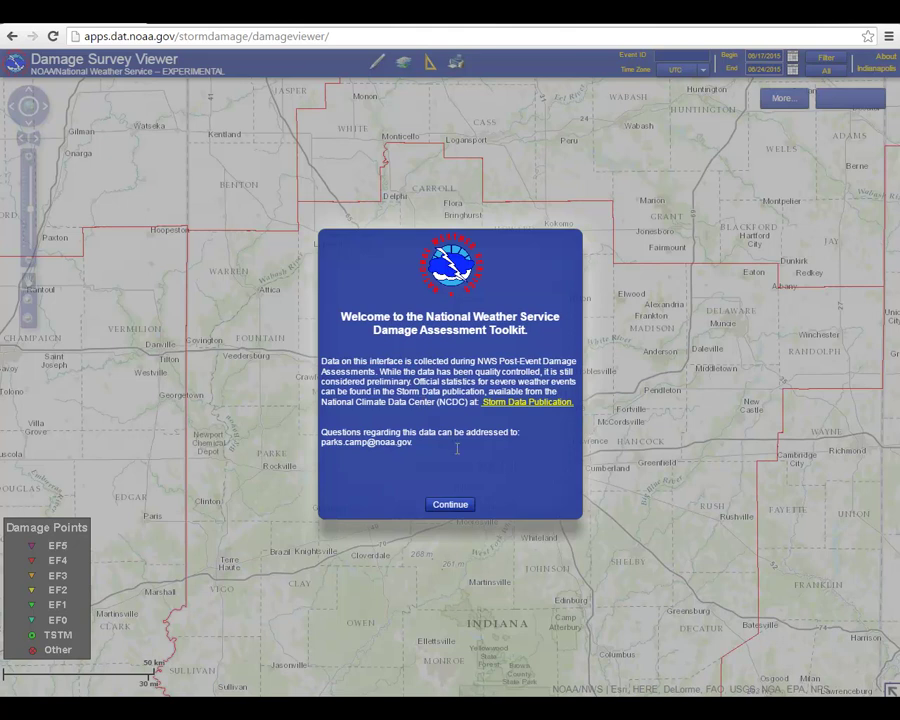
click(450, 504)
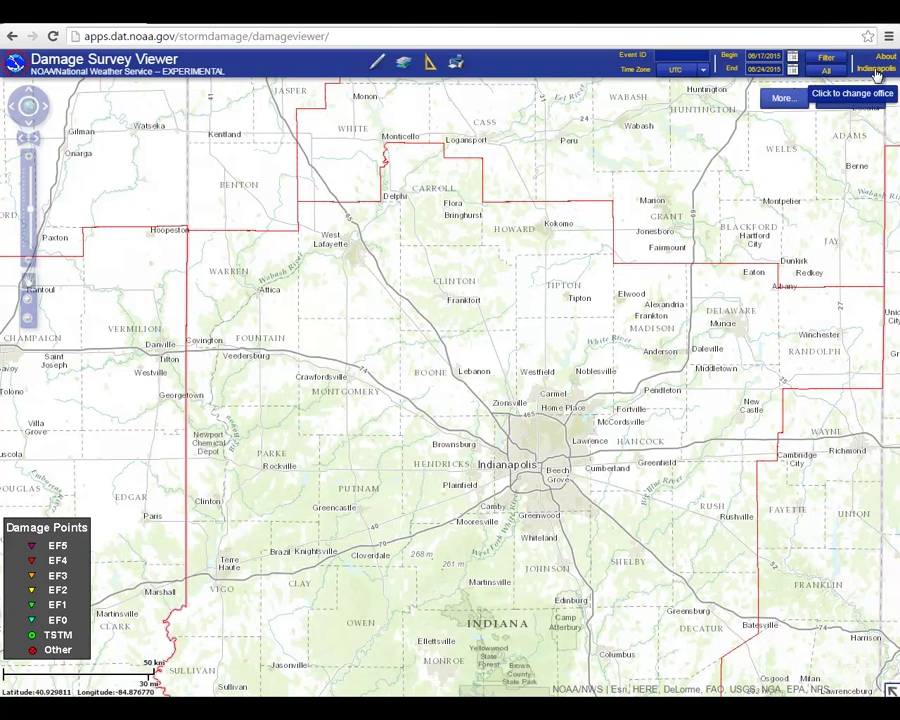
Reopen the office selection, keep Indianapolis, and switch the basemap to Imagery with Labels
click(876, 70)
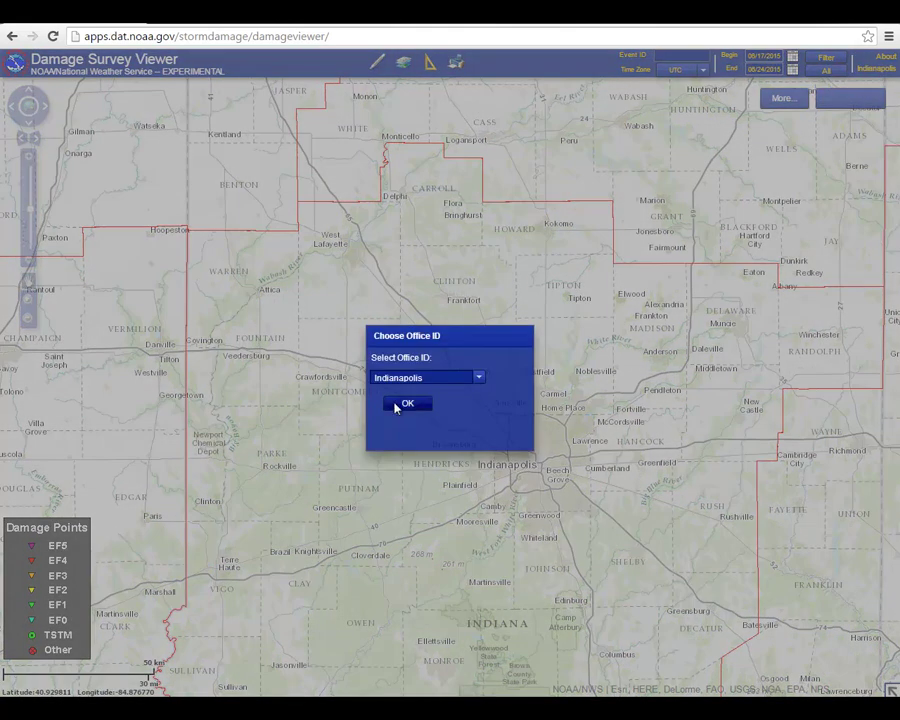
click(406, 403)
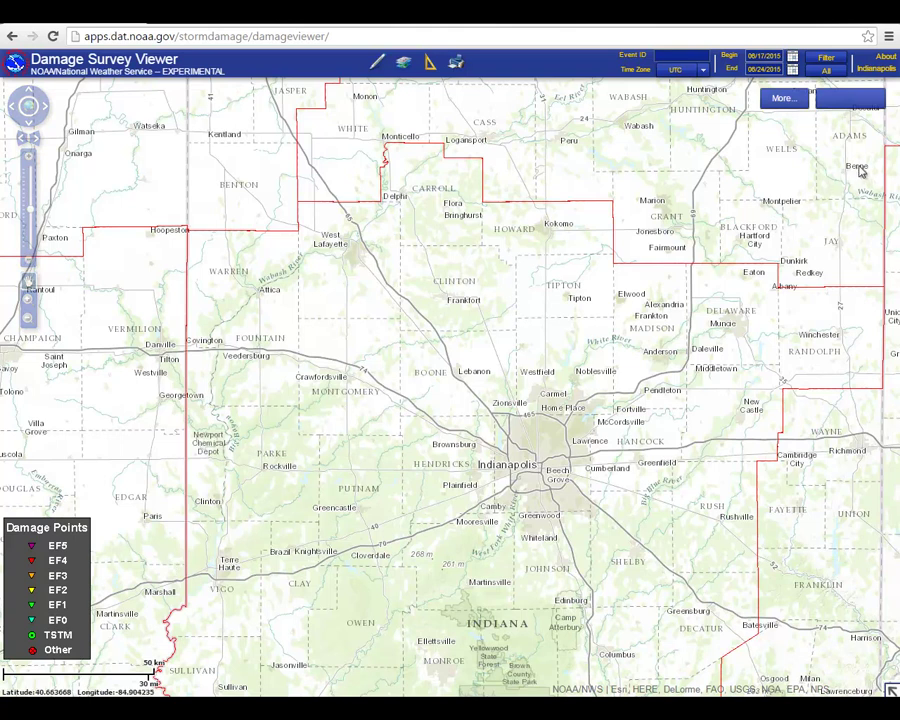
click(857, 102)
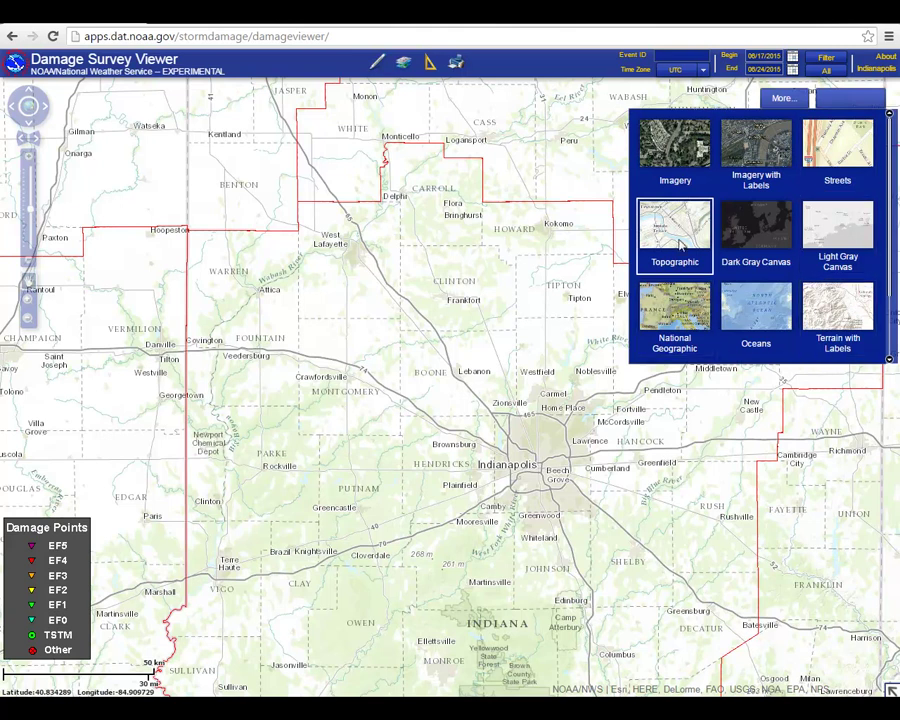
click(756, 155)
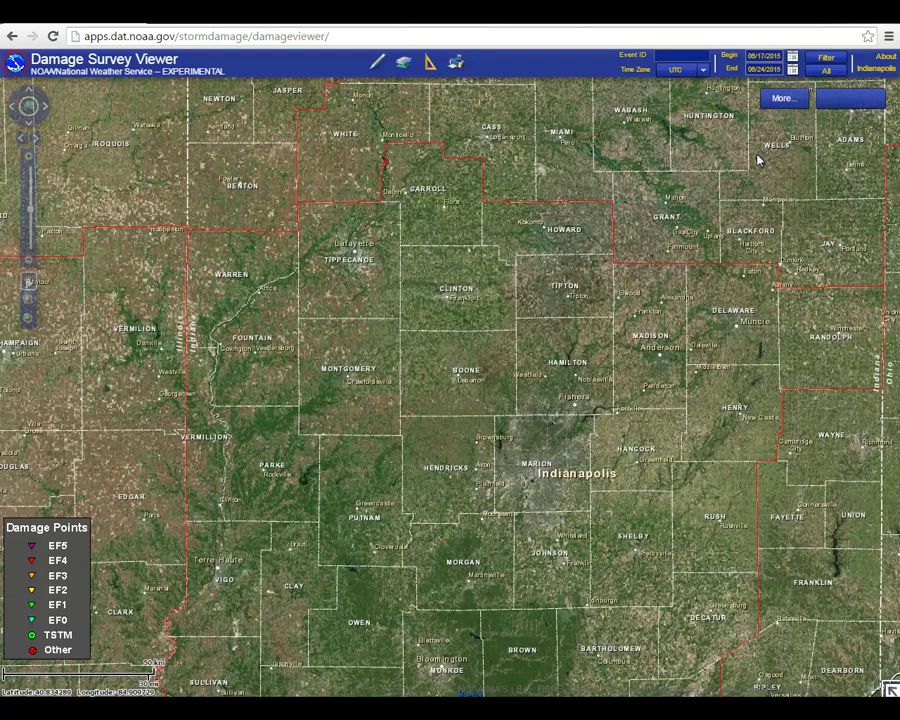
Filter the damage data with 11/17/2013 as both the begin and end date
click(794, 71)
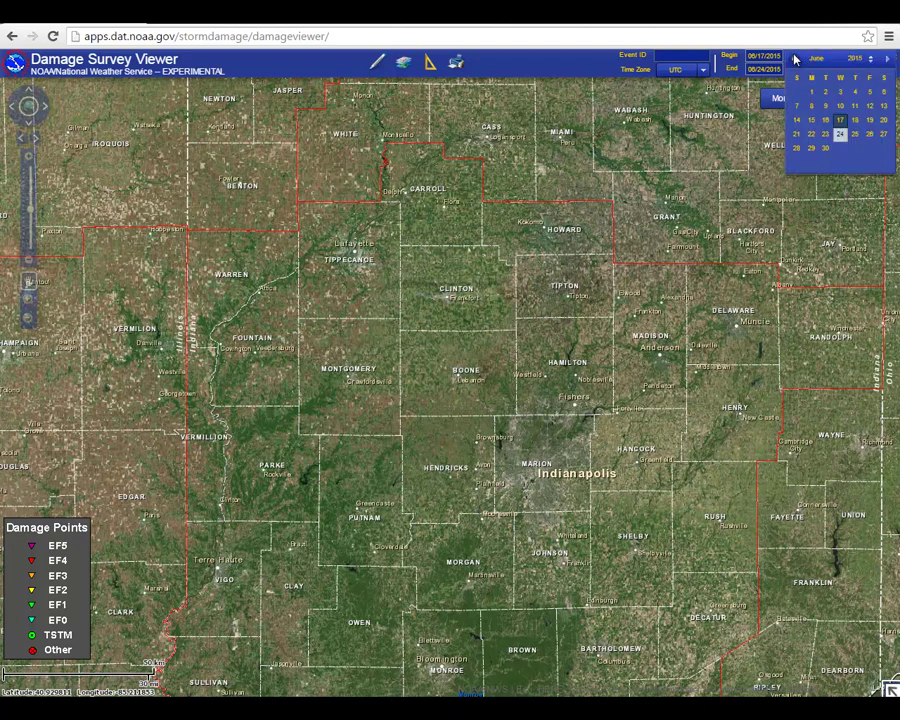
click(889, 62)
click(889, 62)
click(889, 62)
click(889, 62)
click(889, 62)
click(871, 62)
click(871, 62)
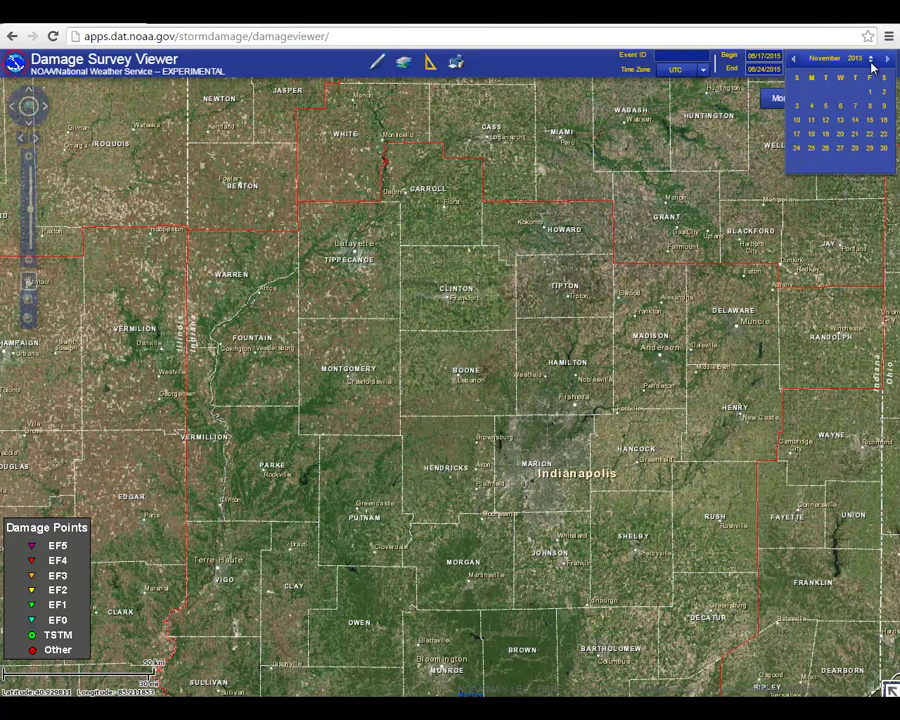
click(797, 135)
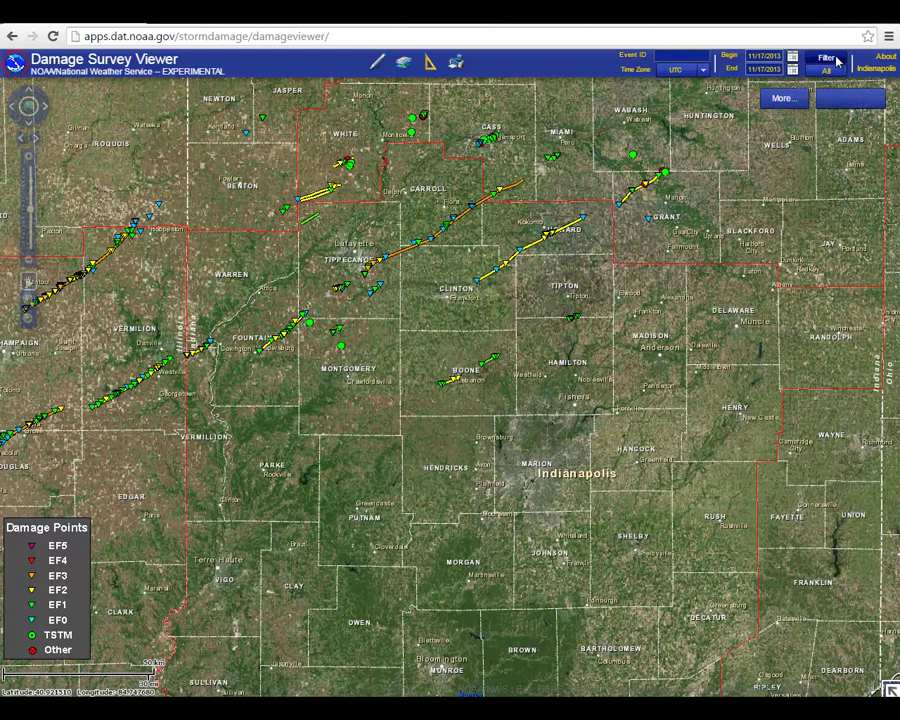
Identify the EF3 damage point southeast of Lafayette, next to the start of the long EF3 path
click(376, 68)
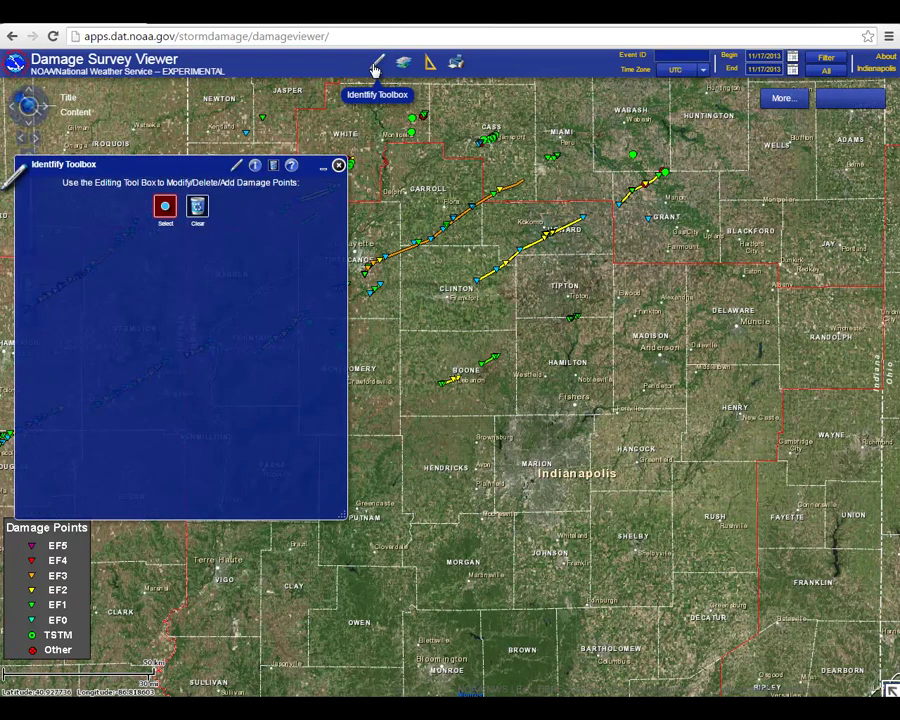
drag(410, 277, 534, 422)
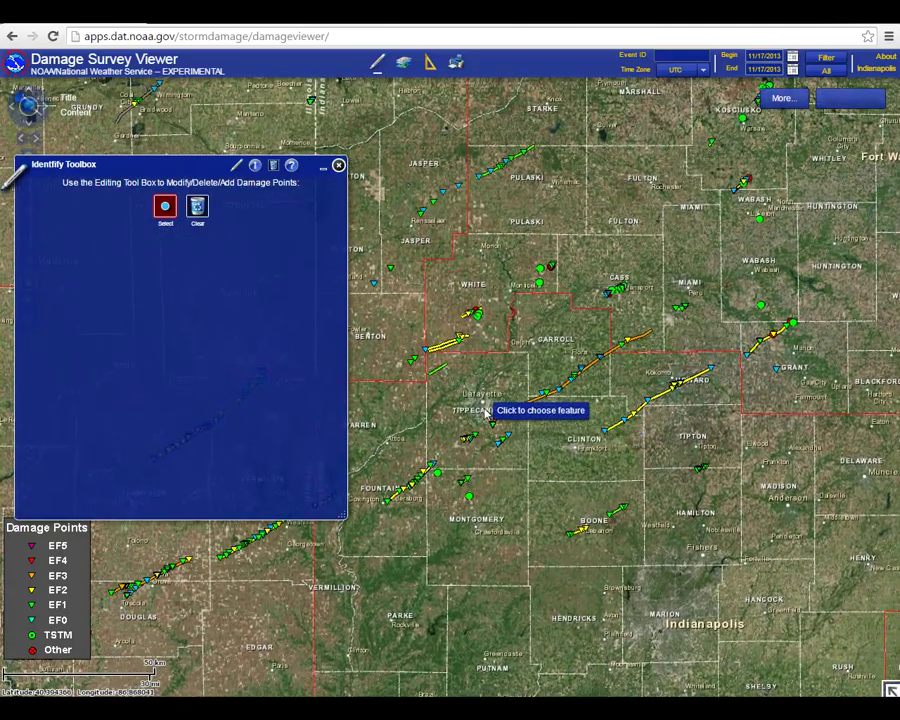
scroll(485, 410, up, 5)
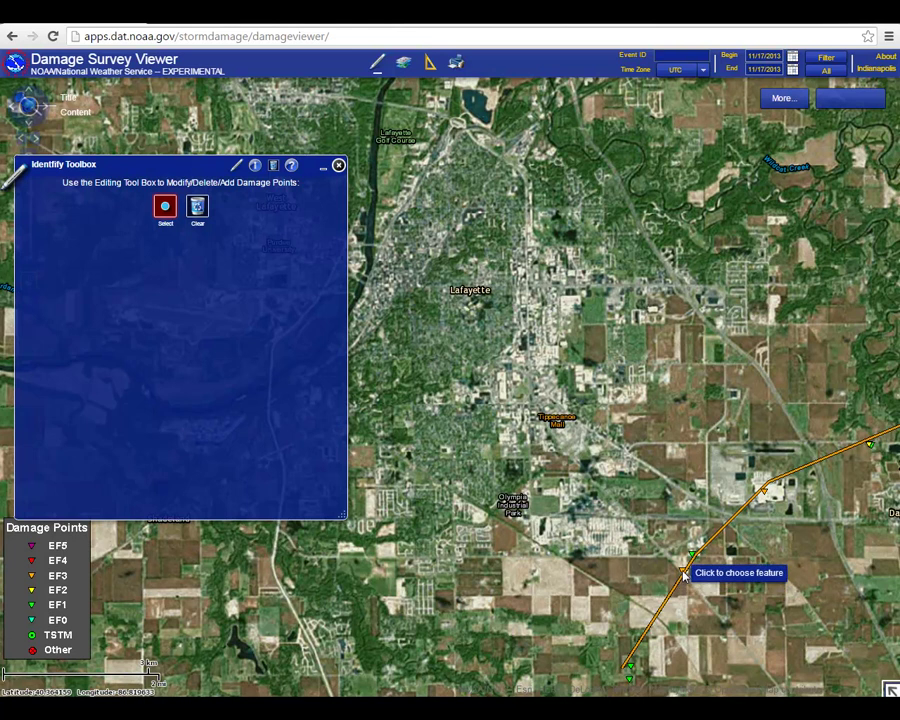
click(683, 572)
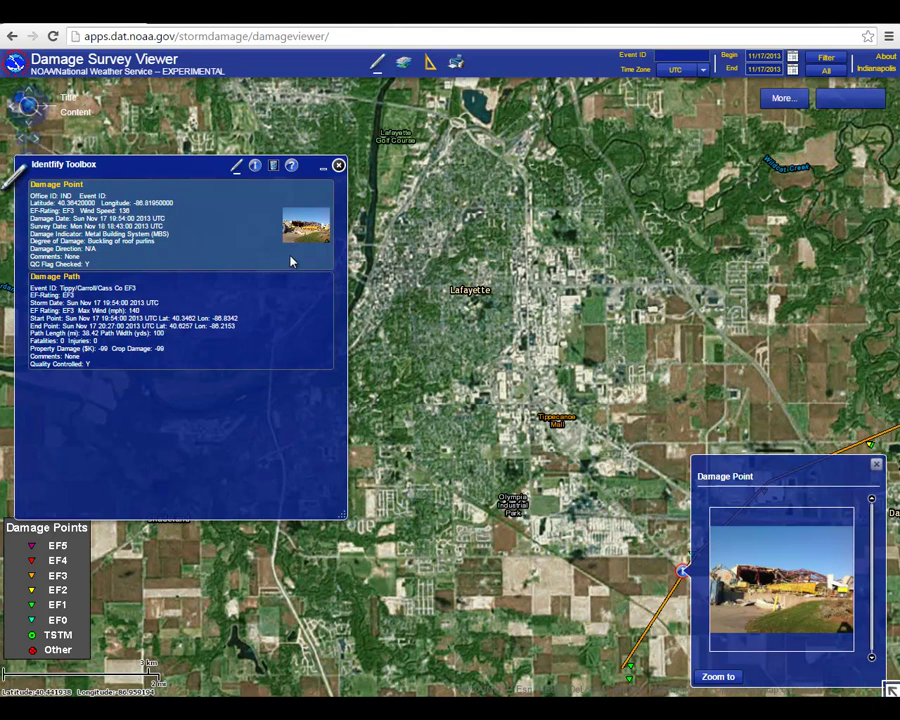
View the damage point's photo at full size, return to the map, and close the Identify Toolbox
click(796, 585)
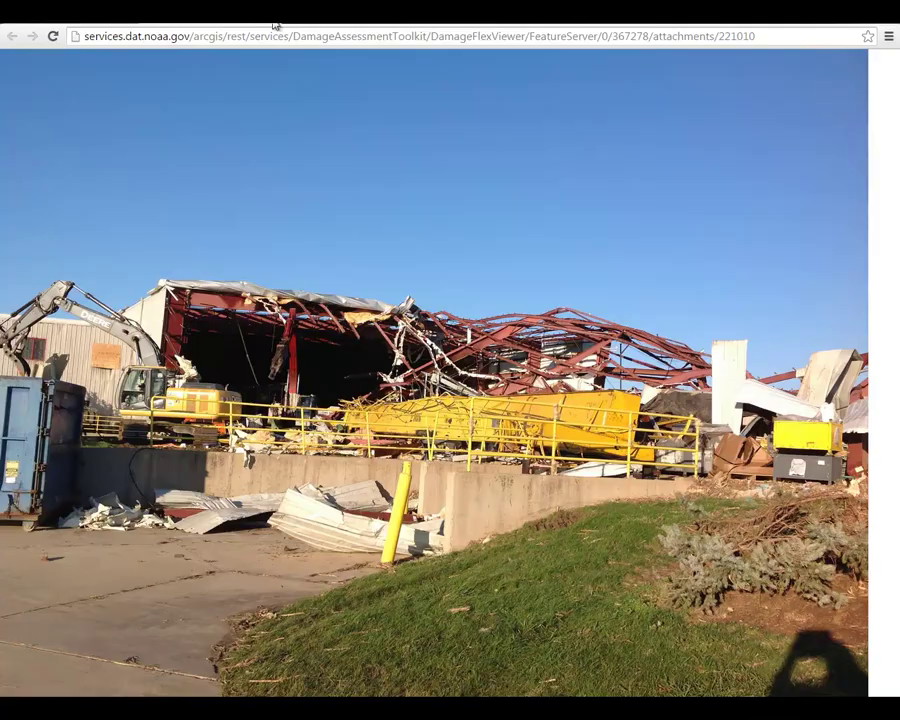
key(alt+Left)
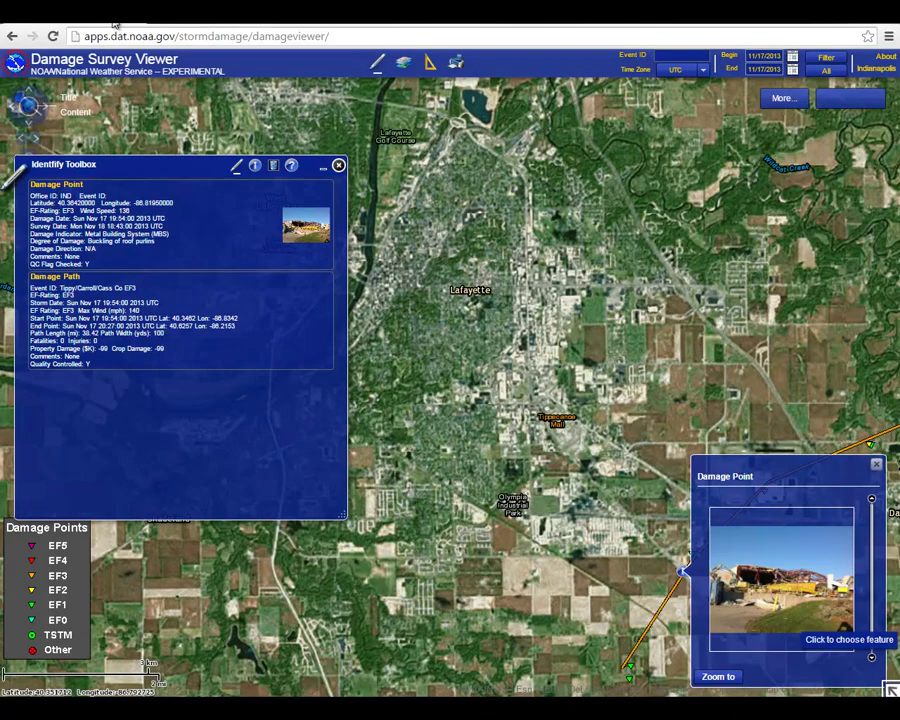
click(339, 167)
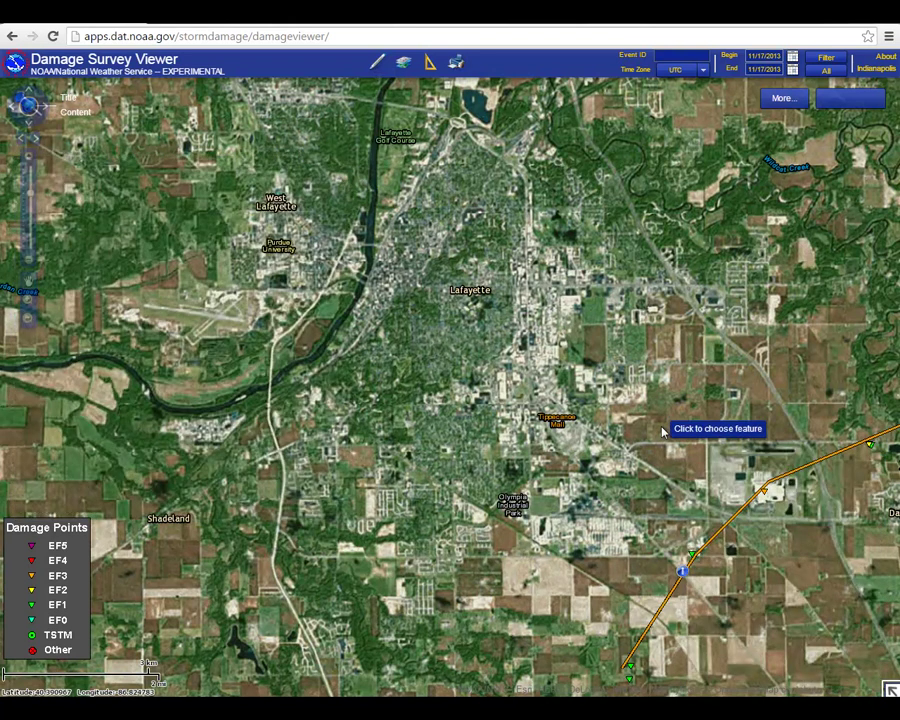
Extract the EF3 damage path from southeast of Lafayette to south of Walton with an enclosing polygon and download the resulting KML file
scroll(662, 432, down, 1)
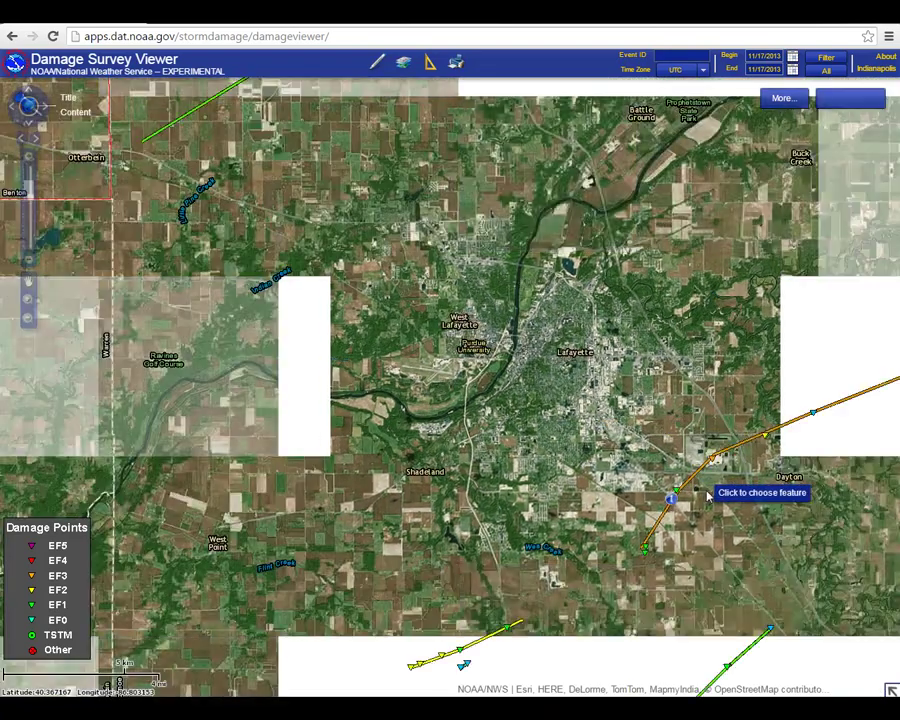
drag(712, 488, 353, 435)
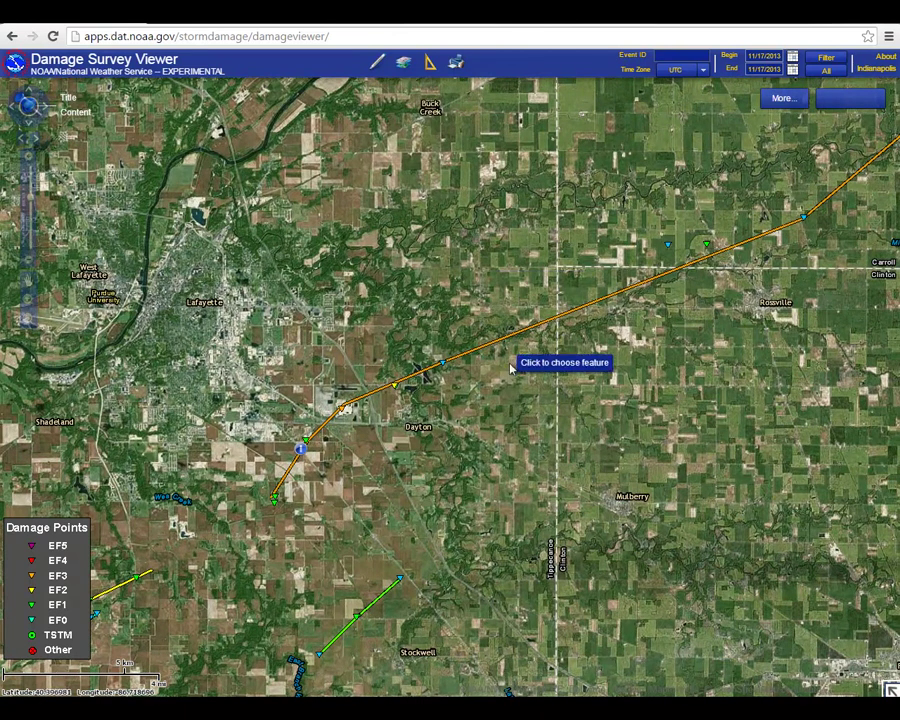
scroll(508, 362, down, 1)
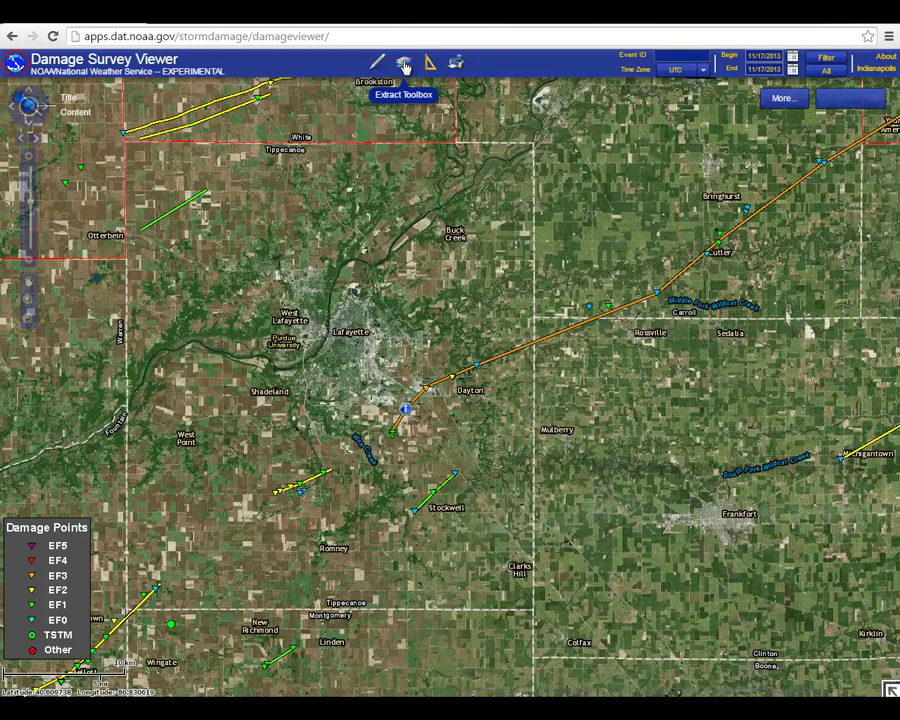
click(404, 65)
drag(424, 215, 293, 195)
click(222, 174)
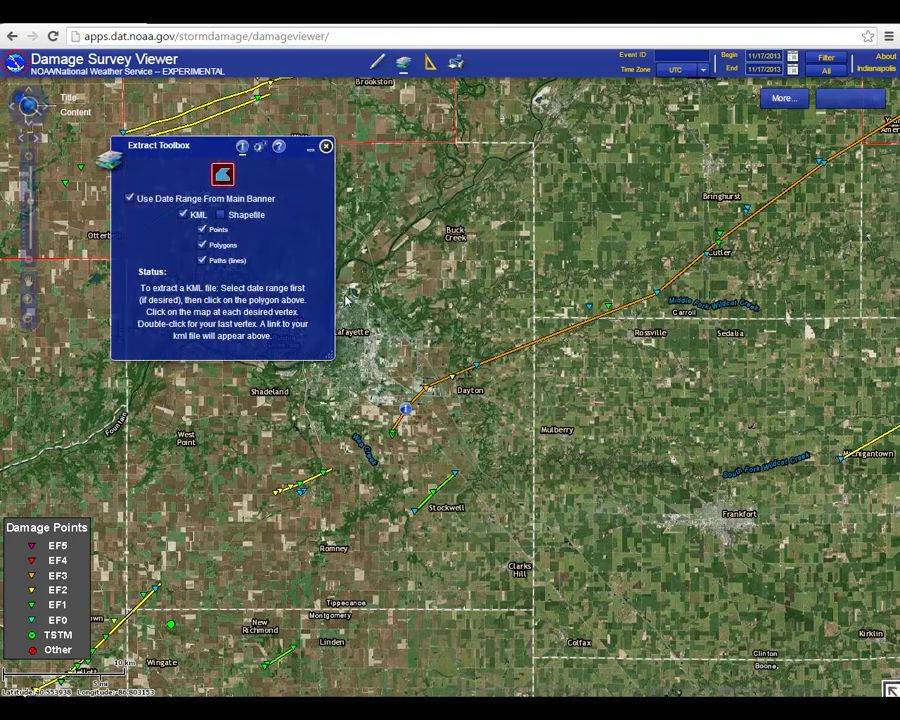
click(392, 432)
click(405, 455)
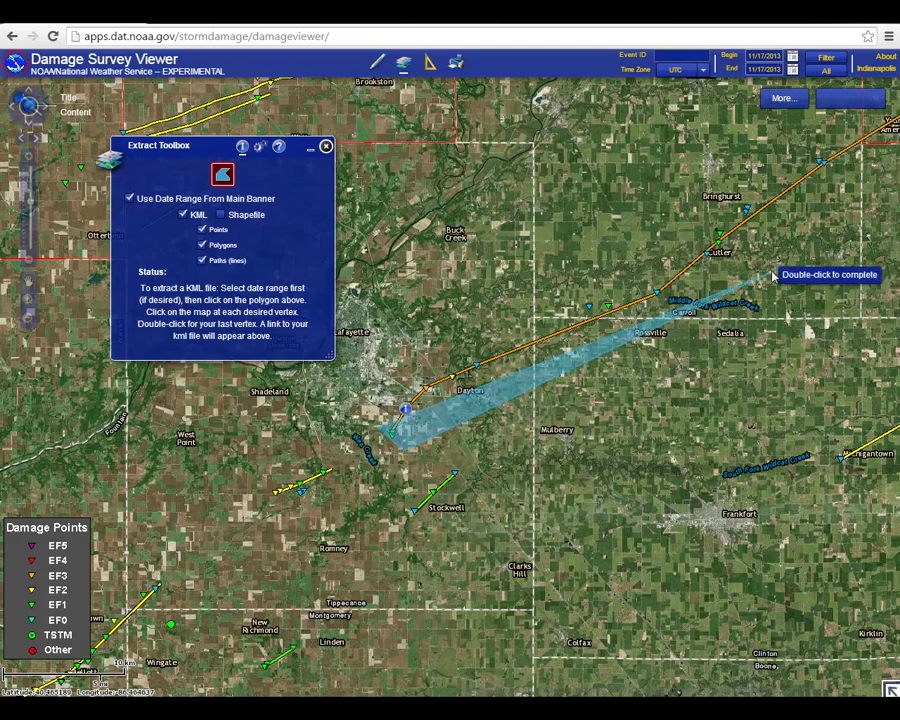
drag(713, 304, 614, 367)
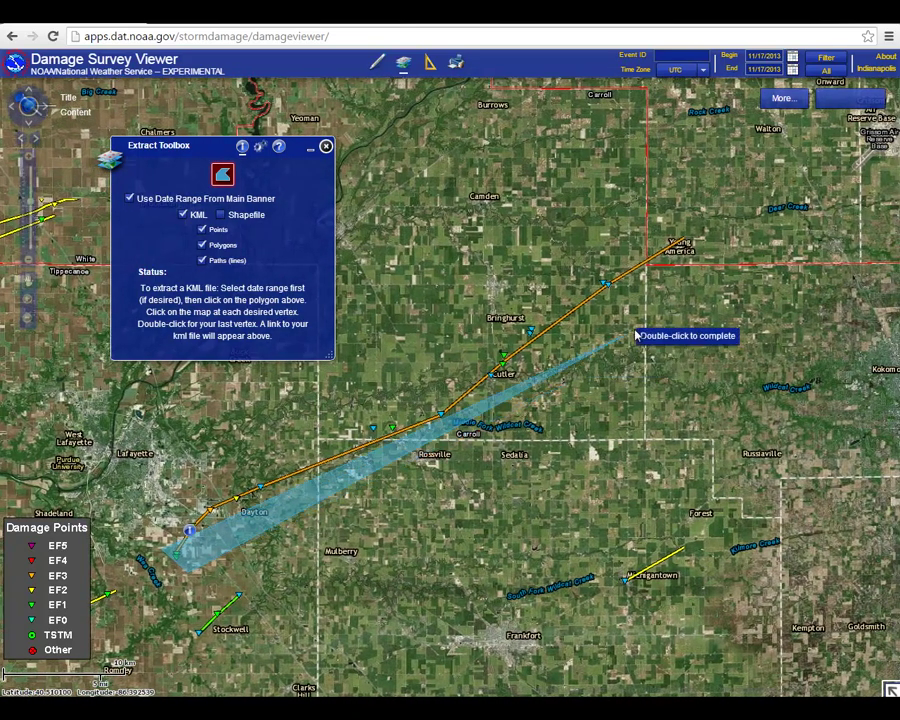
click(823, 187)
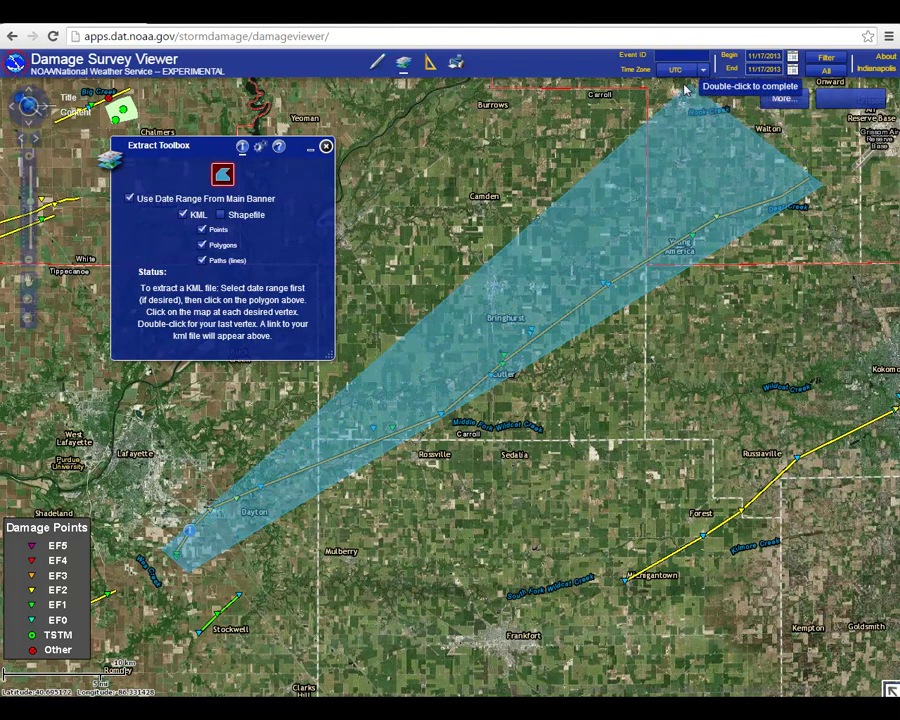
click(778, 140)
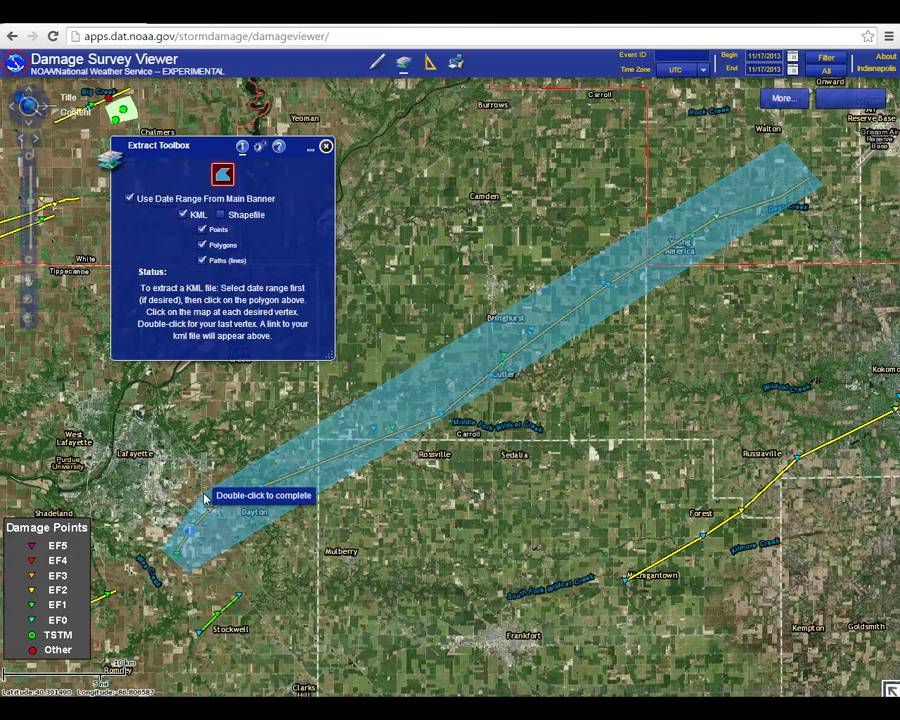
double_click(204, 497)
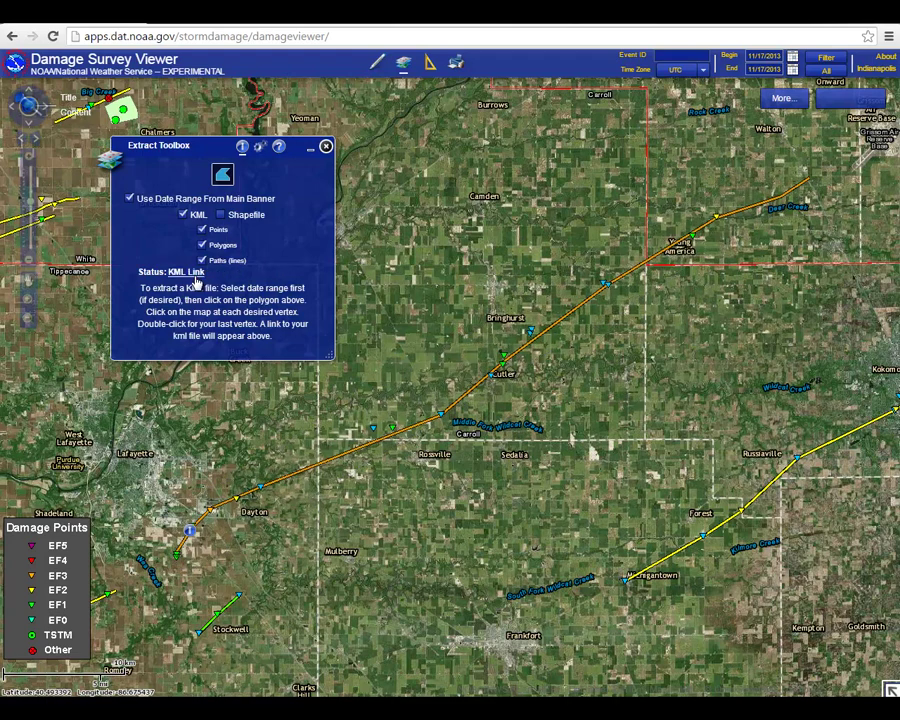
click(194, 274)
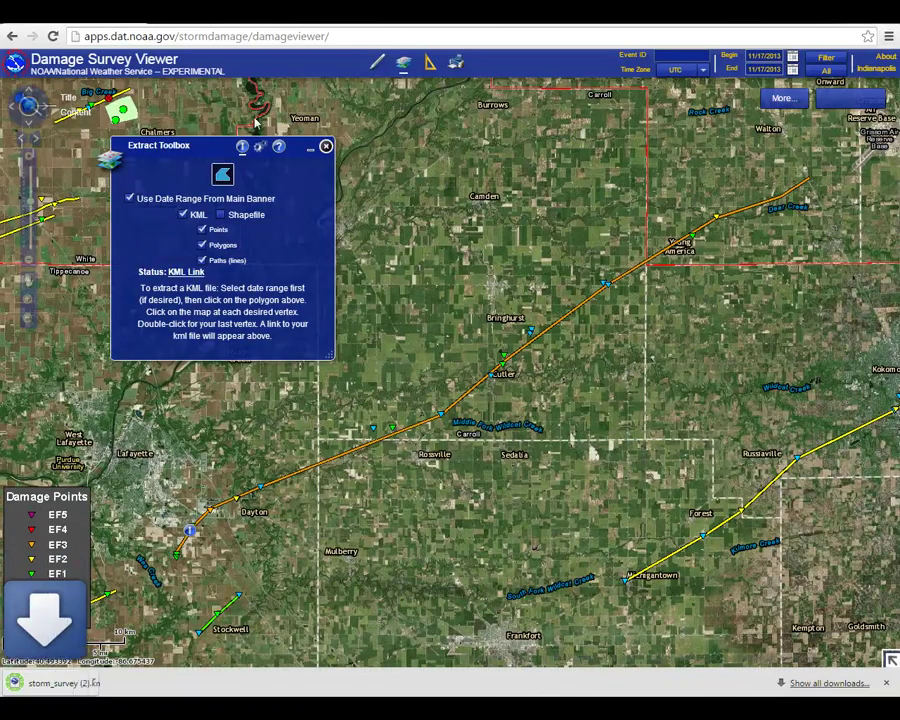